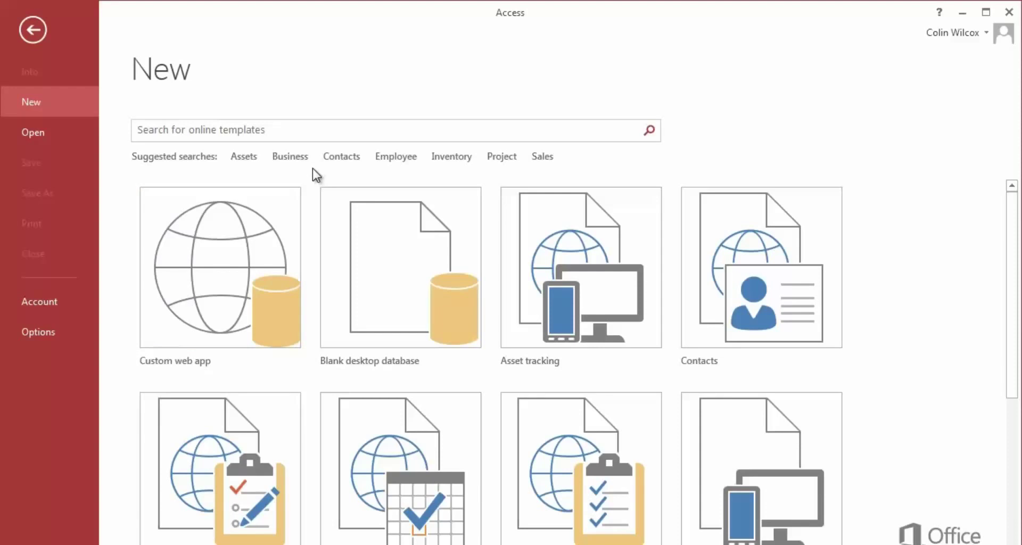
- Create a custom web app named 'Contoso Employees' at the web location contosoweb1
{"action": "left_click", "coordinate": [278, 218]}
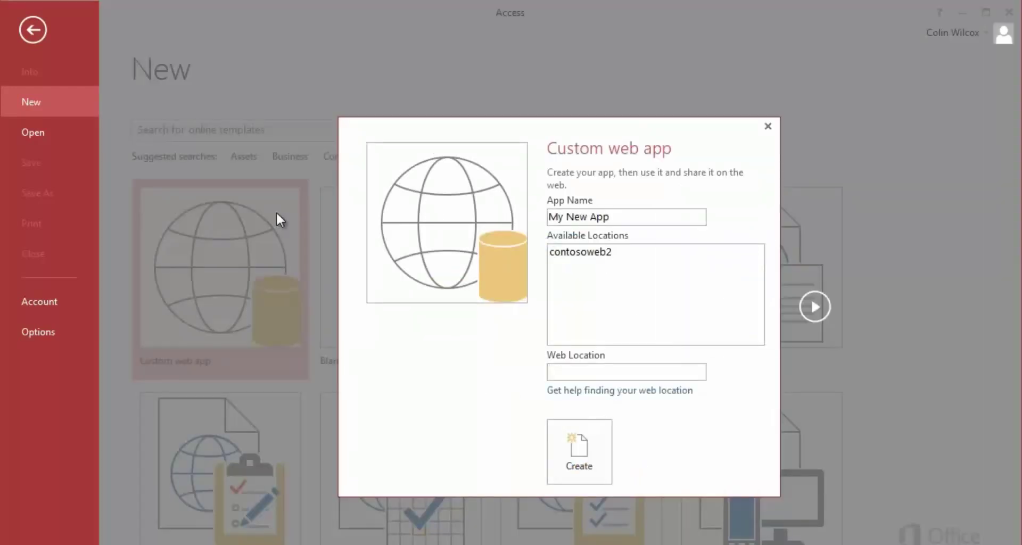
{"action": "triple_click", "coordinate": [549, 217]}
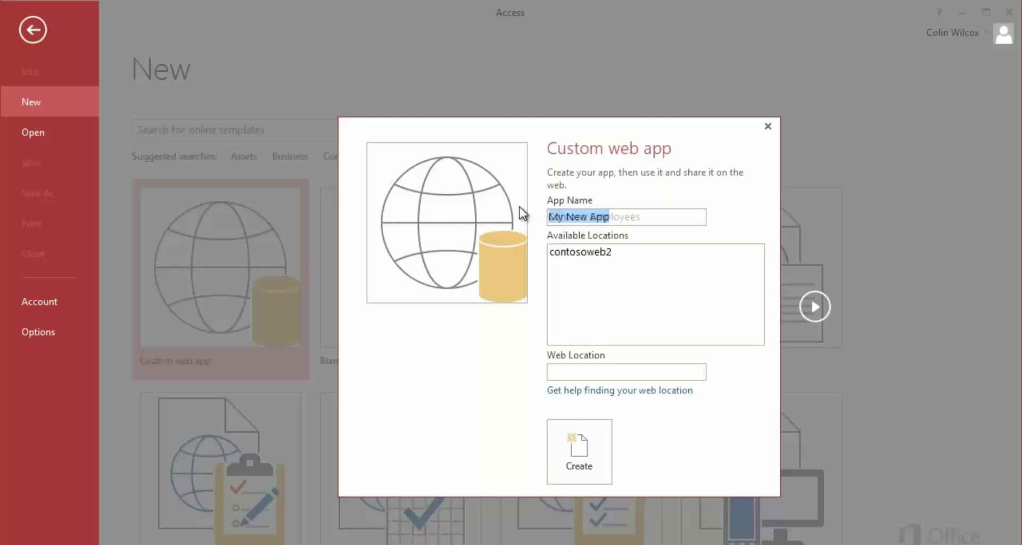
{"action": "type", "text": "Contoso Employees"}
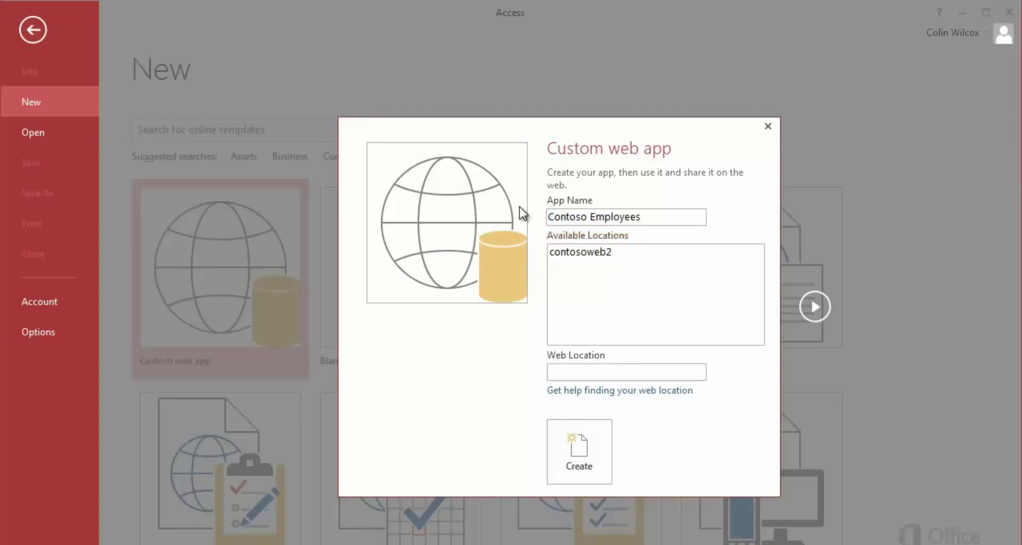
{"action": "left_click", "coordinate": [557, 370]}
{"action": "type", "text": "contosoweb1"}
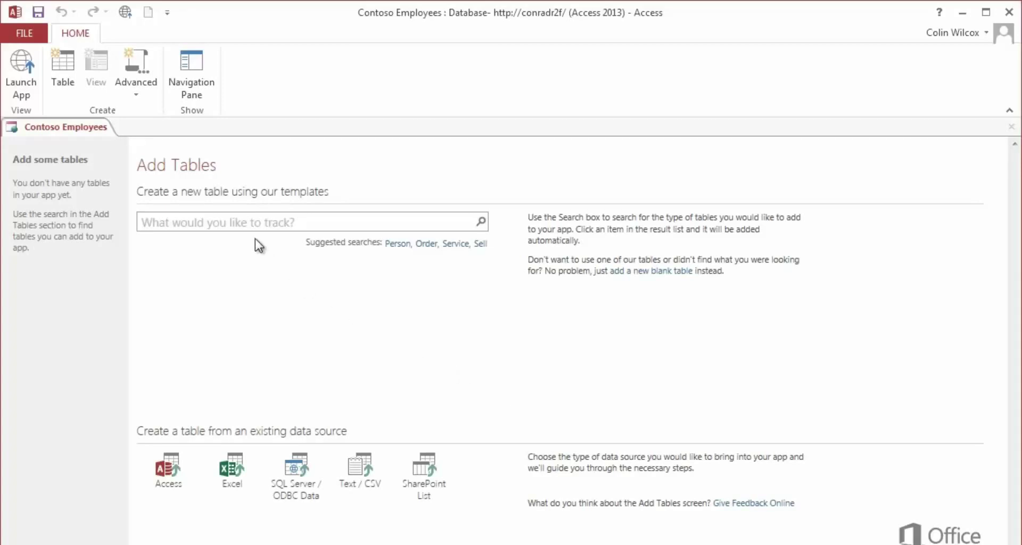
- Search table templates for 'jobs' and add the Employees and Job Positions tables
{"action": "left_click", "coordinate": [276, 221]}
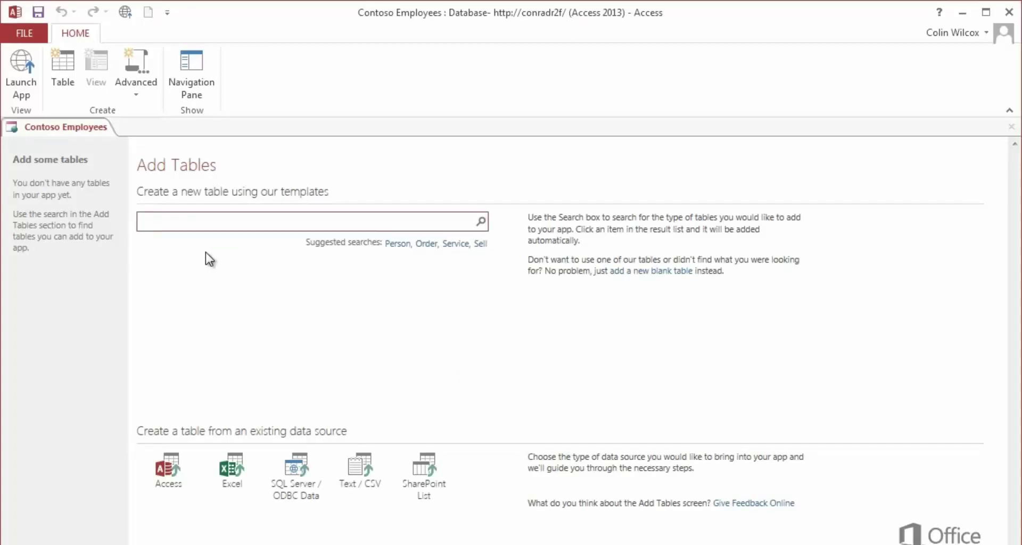
{"action": "type", "text": "jobs"}
{"action": "left_click", "coordinate": [482, 223]}
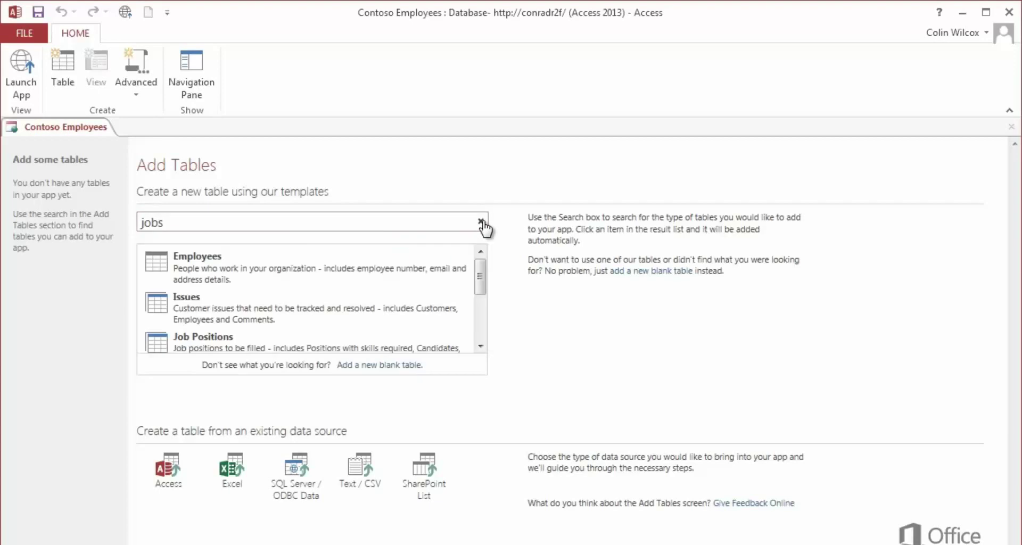
{"action": "left_click", "coordinate": [366, 273]}
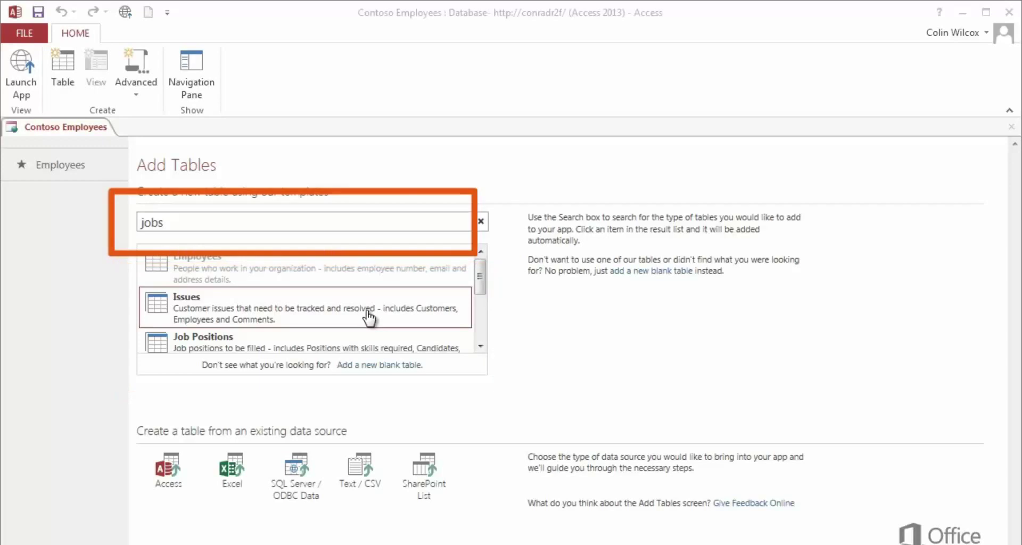
{"action": "left_click", "coordinate": [374, 348]}
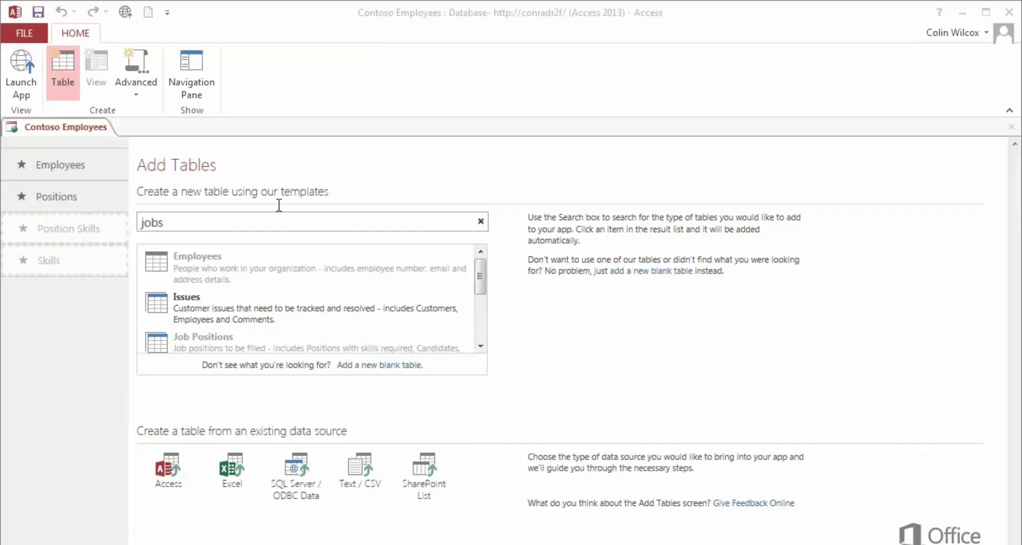
- Show the Navigation Pane and open the Employees List form in Design View
{"action": "left_click", "coordinate": [194, 84]}
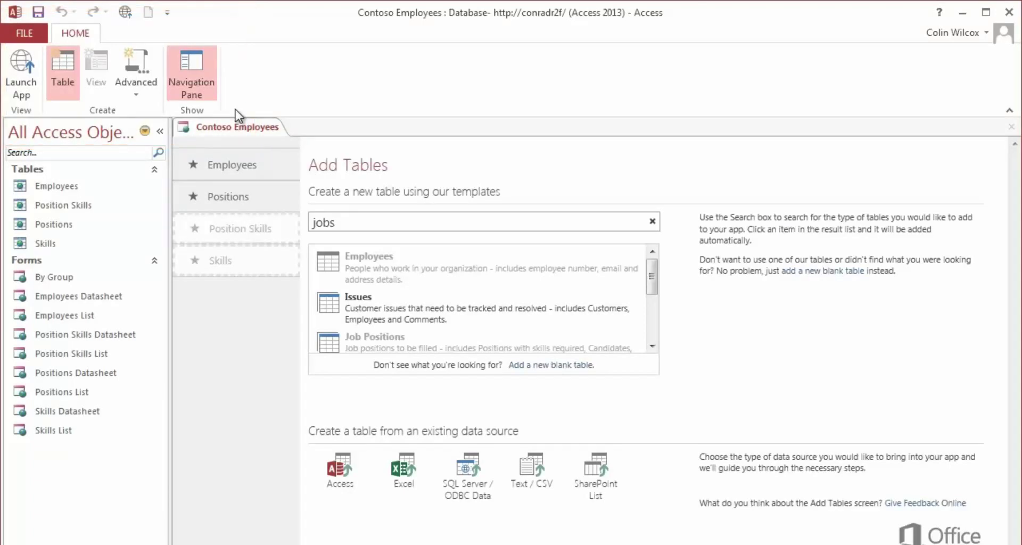
{"action": "left_click", "coordinate": [62, 187]}
{"action": "right_click", "coordinate": [62, 187]}
{"action": "left_click", "coordinate": [156, 216]}
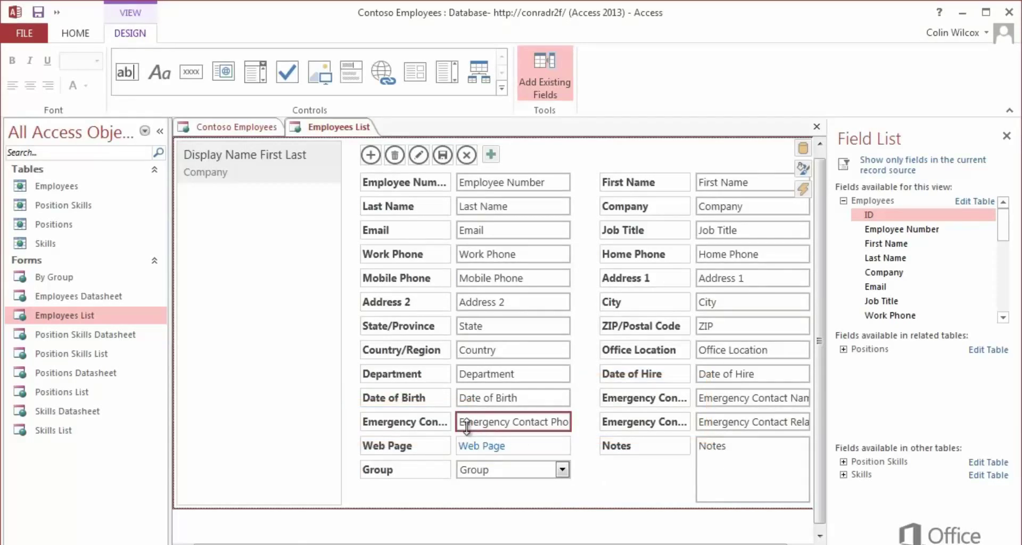
- Move the emergency contact Name, Relationship and Phone rows below Group
{"action": "left_click", "coordinate": [444, 422]}
{"action": "mouse_move", "coordinate": [450, 423]}
{"action": "left_mouse_down"}
{"action": "mouse_move", "coordinate": [545, 423]}
{"action": "mouse_move", "coordinate": [452, 424]}
{"action": "left_mouse_up"}
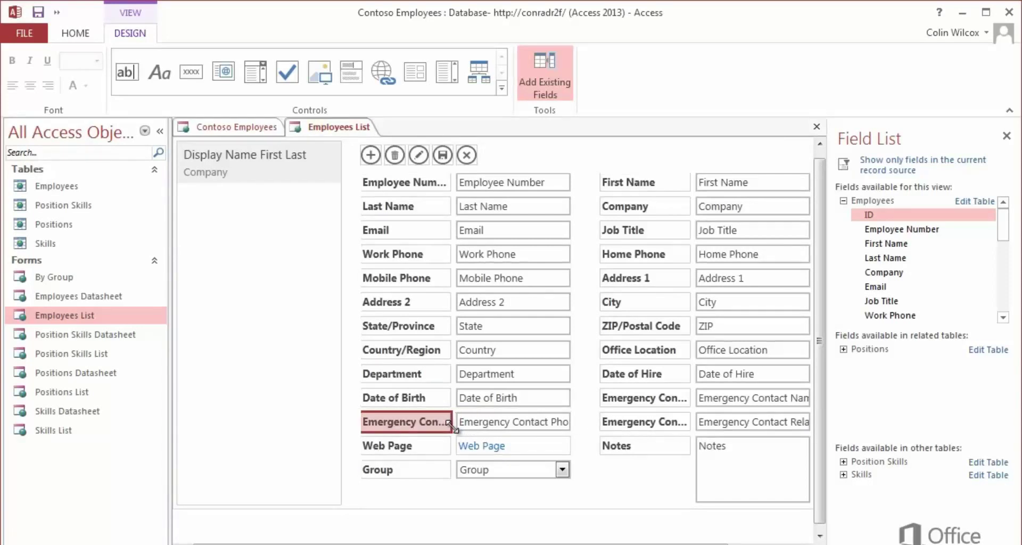
{"action": "left_click", "coordinate": [609, 474]}
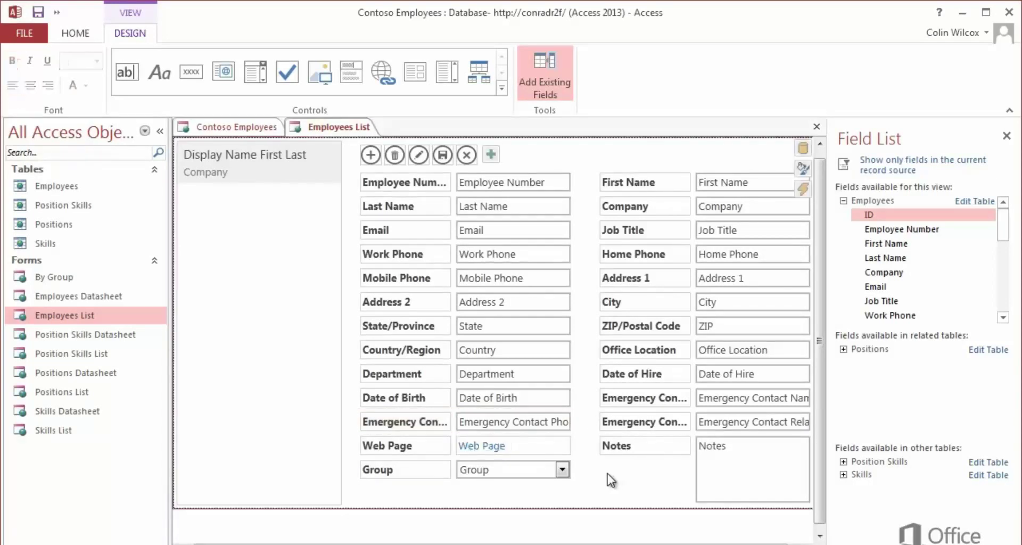
{"action": "left_click", "coordinate": [618, 399]}
{"action": "left_click_drag", "start_coordinate": [714, 399], "coordinate": [420, 490]}
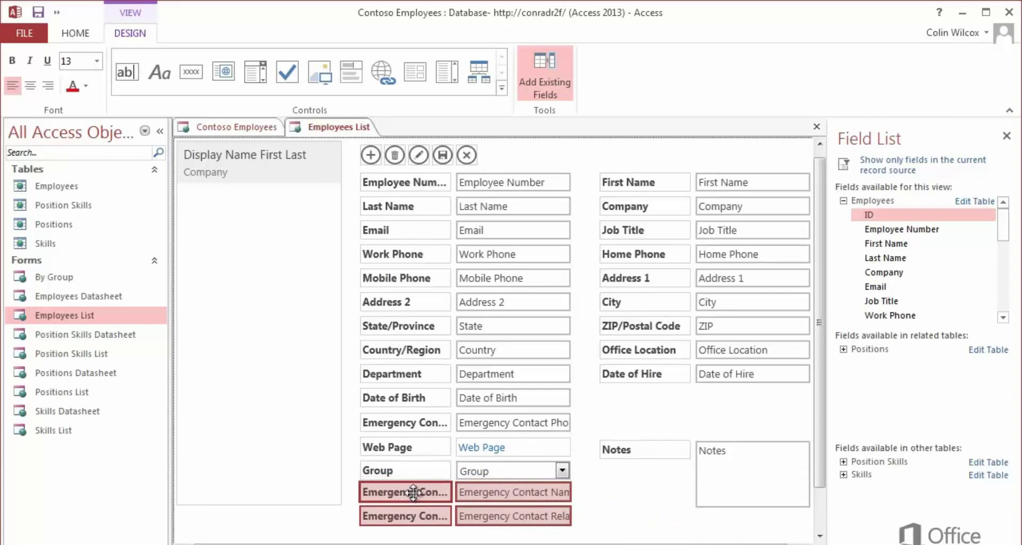
{"action": "left_click", "coordinate": [395, 424]}
{"action": "left_click", "coordinate": [463, 422], "text": "shift"}
{"action": "left_click_drag", "start_coordinate": [463, 422], "coordinate": [405, 520]}
{"action": "left_click", "coordinate": [223, 144]}
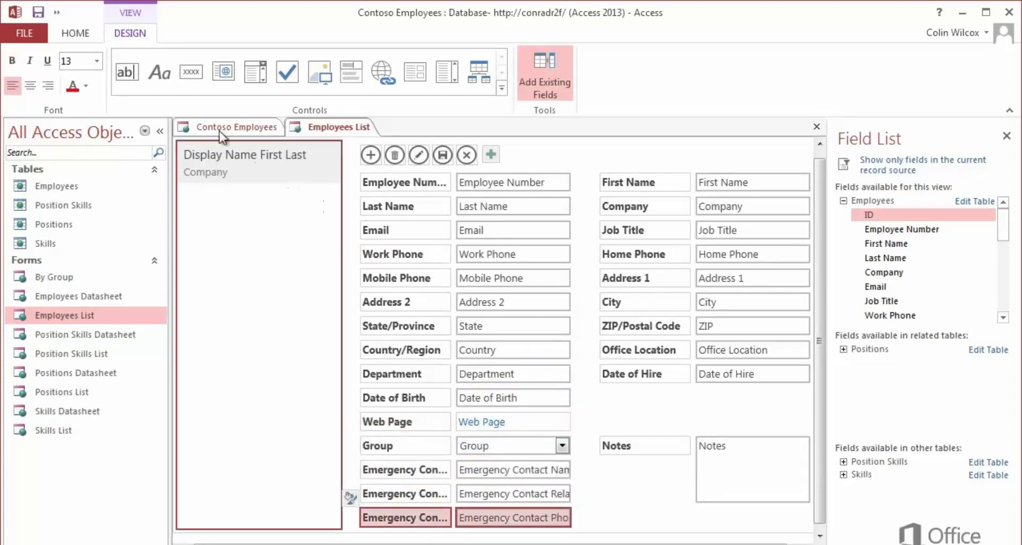
- Add a Label above those rows reading 'Emergency Contact'
{"action": "left_click", "coordinate": [165, 76]}
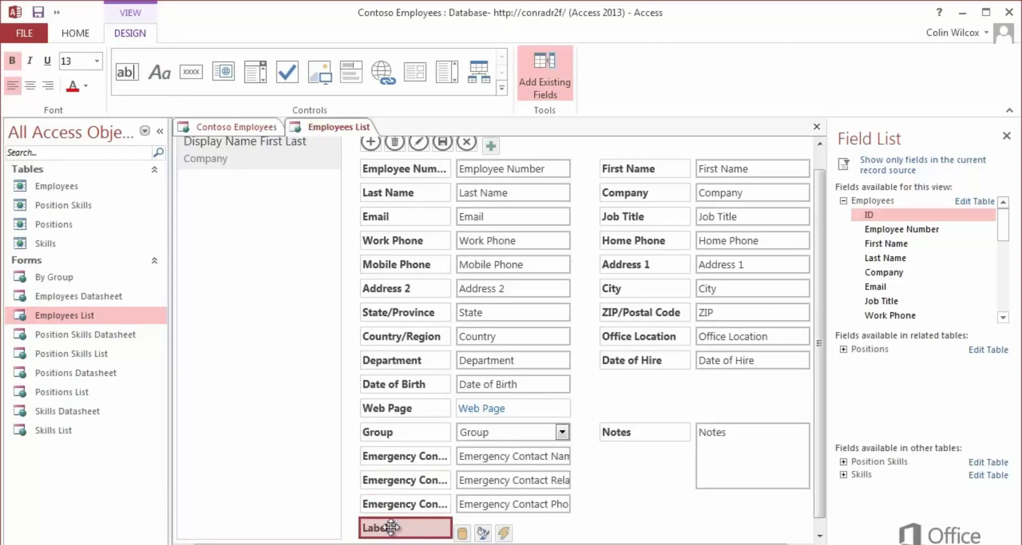
{"action": "left_click_drag", "start_coordinate": [394, 527], "coordinate": [573, 456]}
{"action": "double_click", "coordinate": [376, 456]}
{"action": "type", "text": "Emergency Contact"}
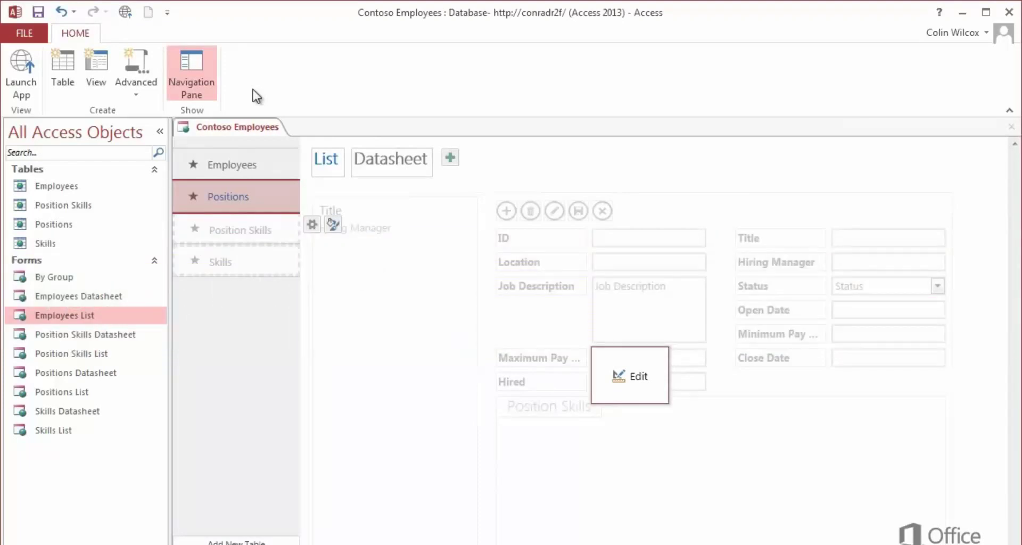
- Create a new query in Design view from the Advanced menu
{"action": "left_click", "coordinate": [136, 96]}
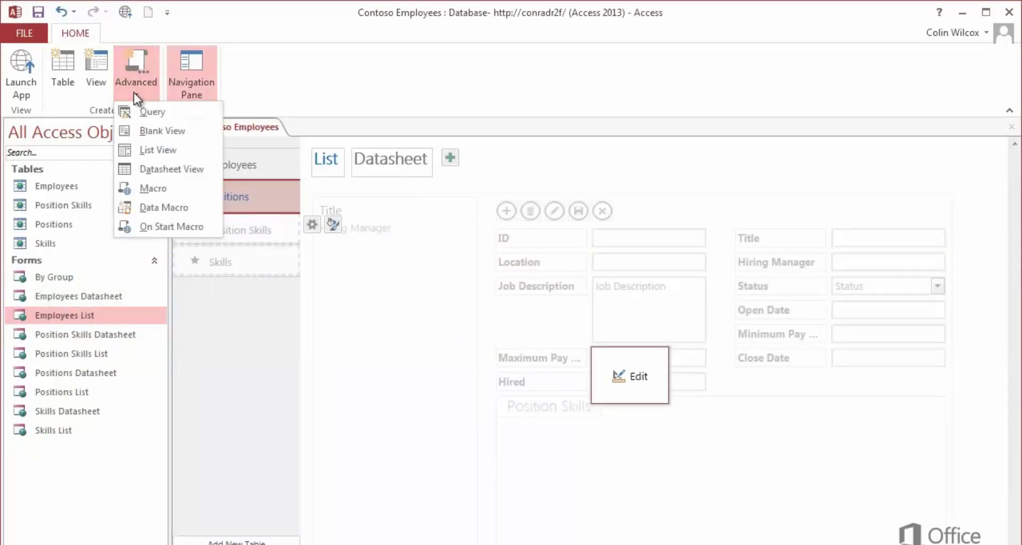
{"action": "left_click", "coordinate": [178, 113]}
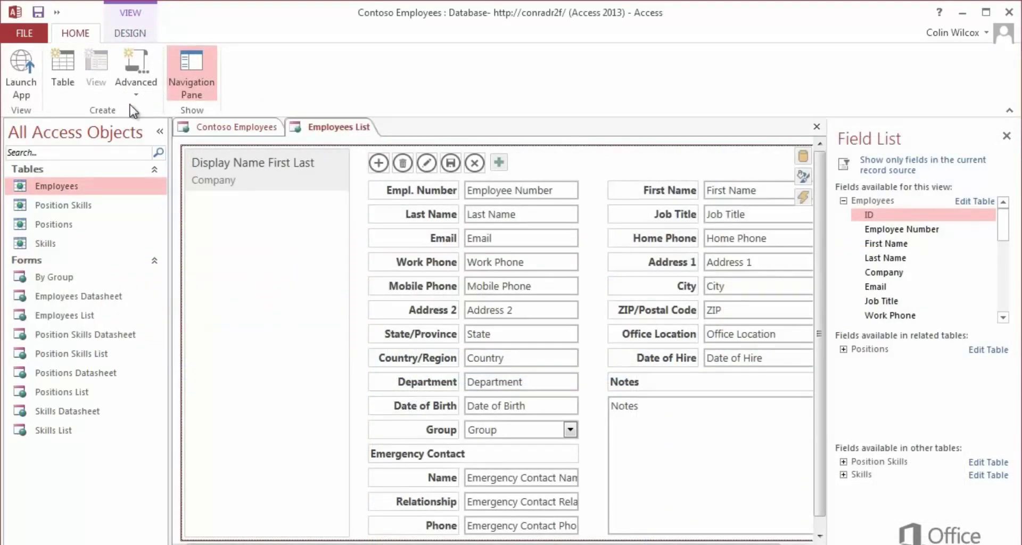
- Run the Contoso Employees web app in Internet Explorer
{"action": "left_click", "coordinate": [20, 78]}
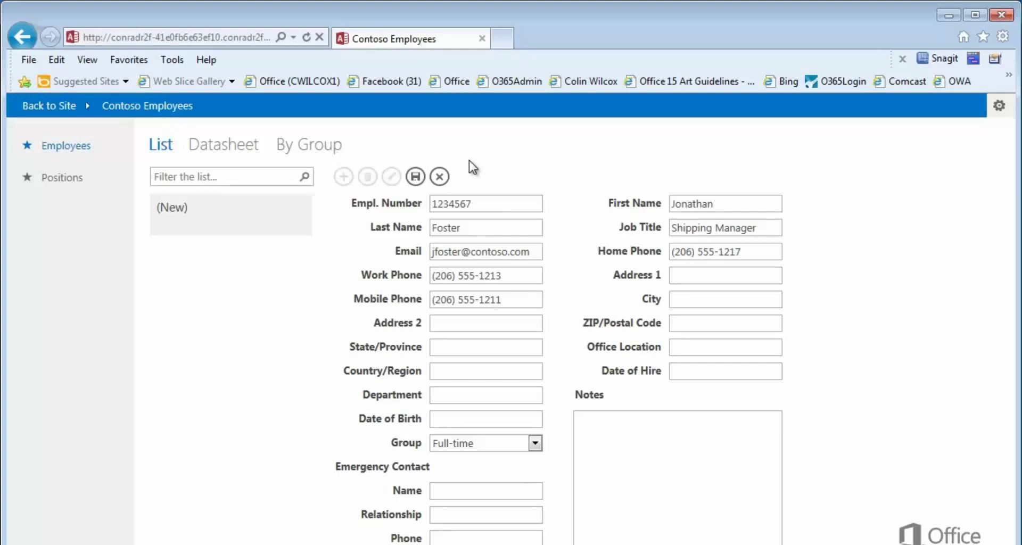
- Save the new employee record in the browser form
{"action": "left_click", "coordinate": [416, 177]}
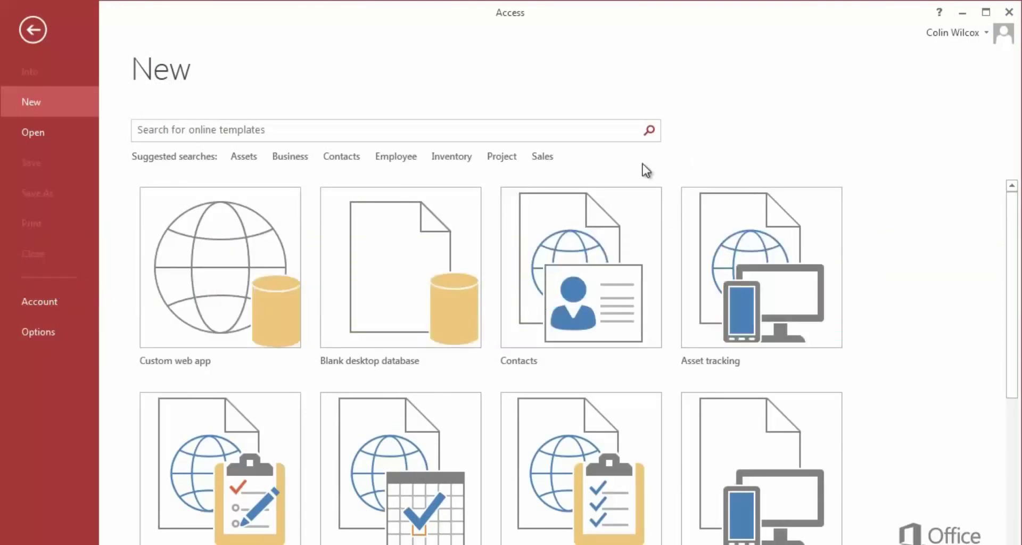
- Create a 'Contoso Contacts' app from the Contacts template, entering its web location
{"action": "left_click", "coordinate": [637, 217]}
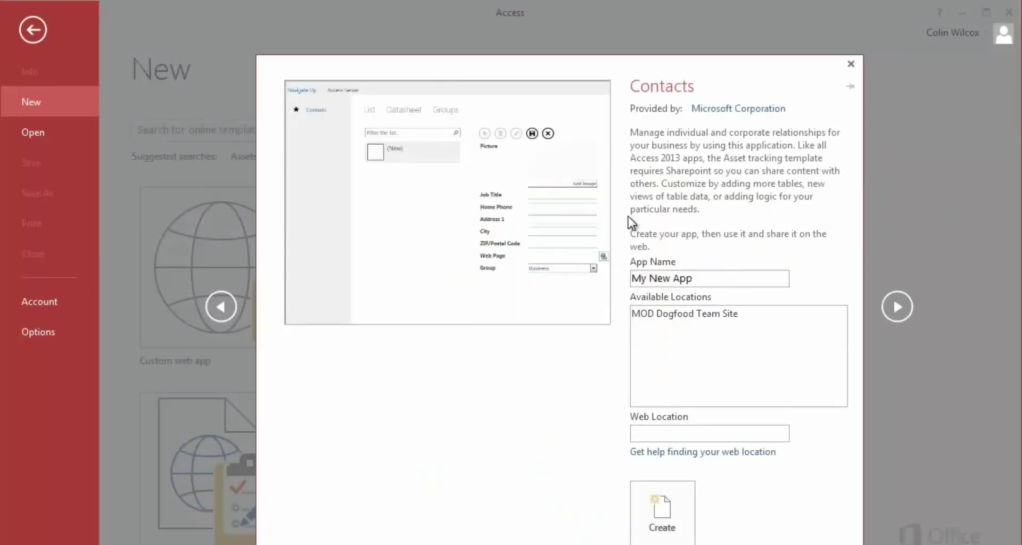
{"action": "triple_click", "coordinate": [667, 280]}
{"action": "type", "text": "Contoso Contacts"}
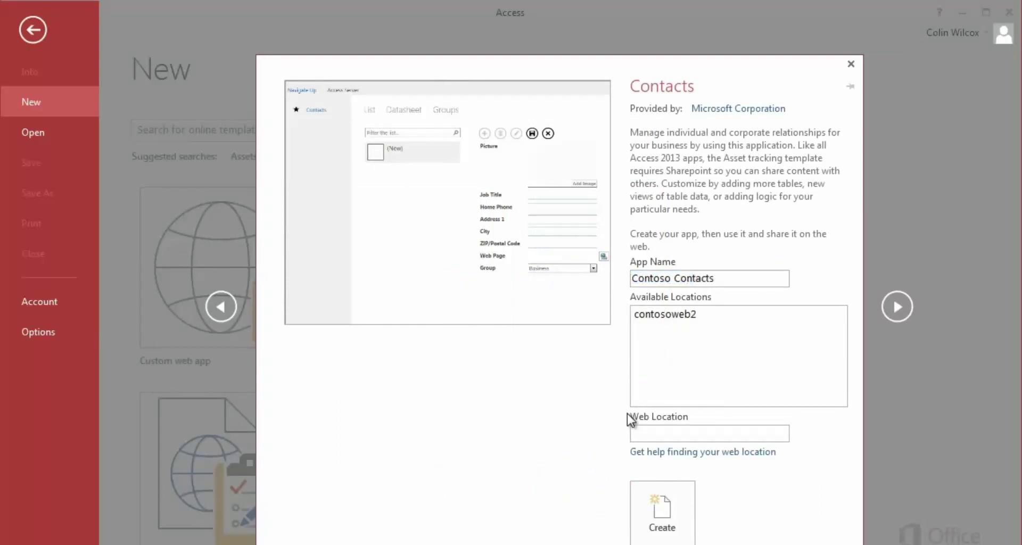
{"action": "type", "text": "conradr2f"}
{"action": "left_click", "coordinate": [639, 514]}
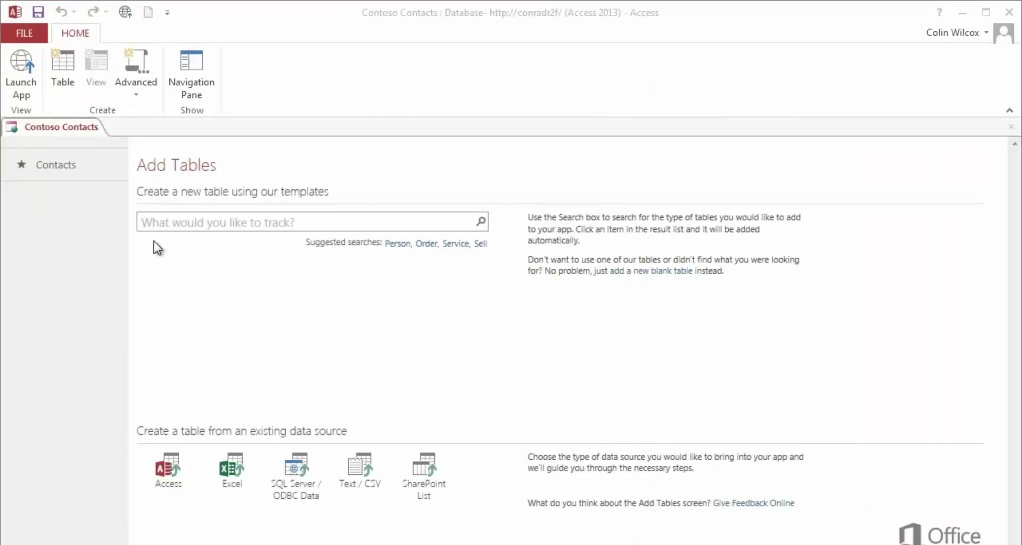
- Launch Contoso Contacts in the browser, then reopen it in Access via Customize in Access
{"action": "left_click", "coordinate": [22, 79]}
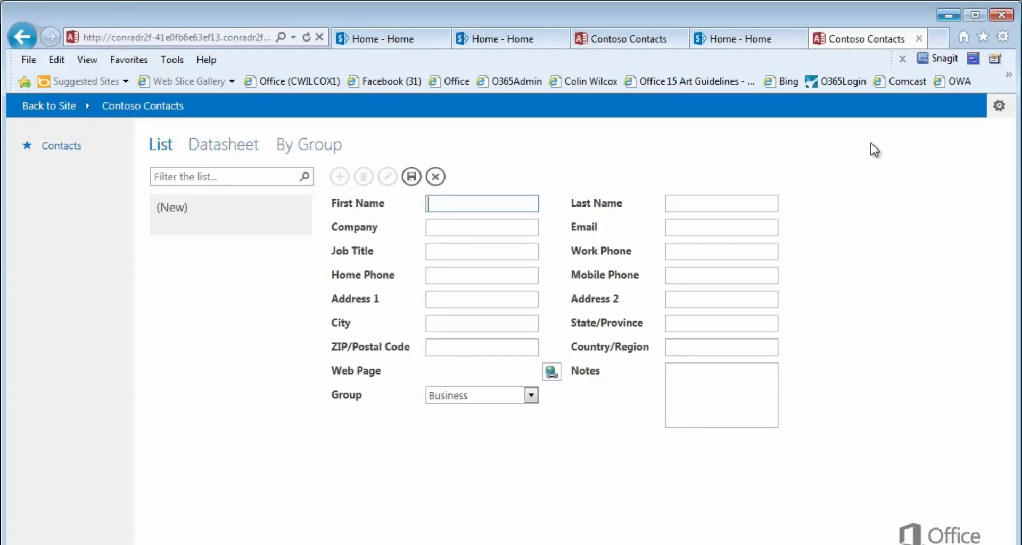
{"action": "left_click", "coordinate": [1000, 108]}
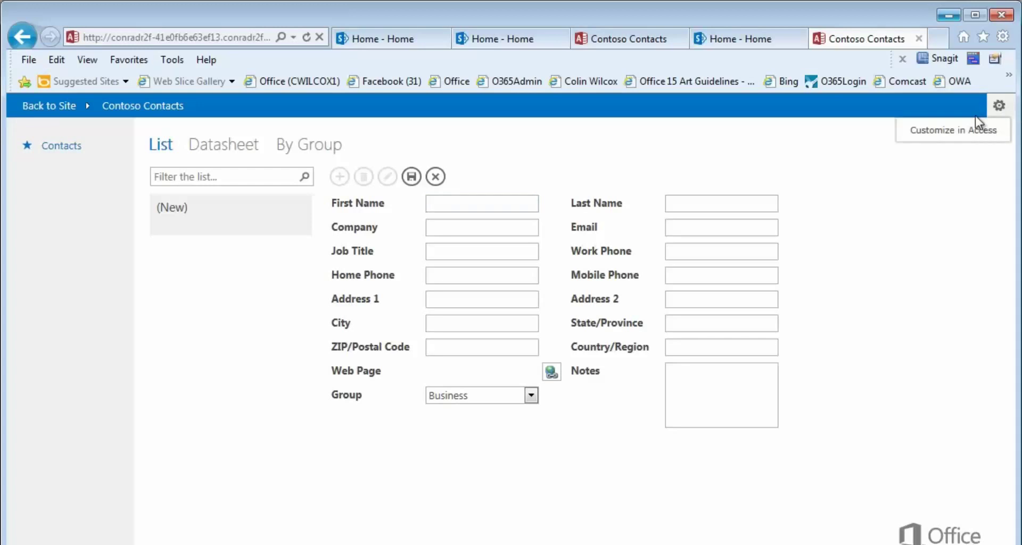
{"action": "left_click", "coordinate": [980, 140]}
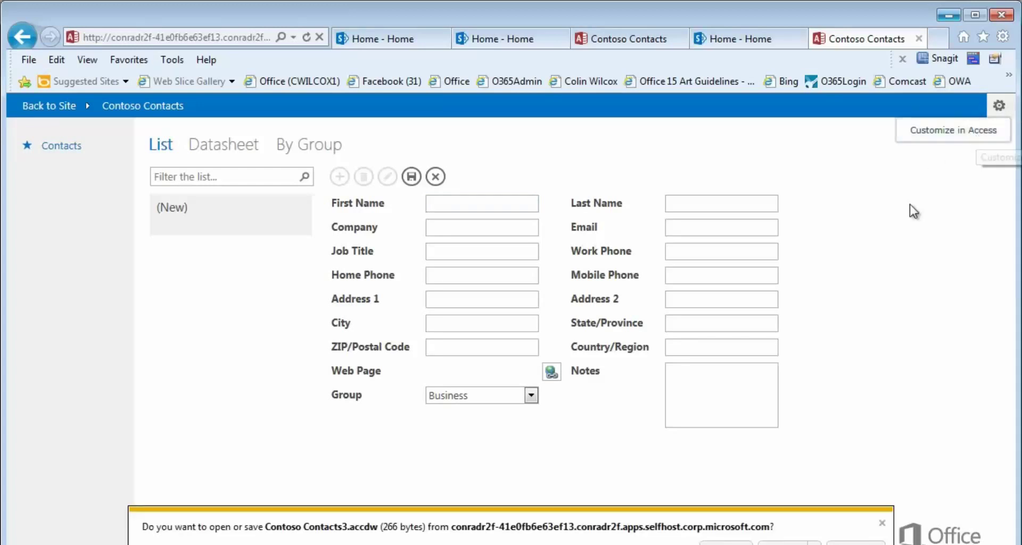
{"action": "left_click", "coordinate": [727, 542]}
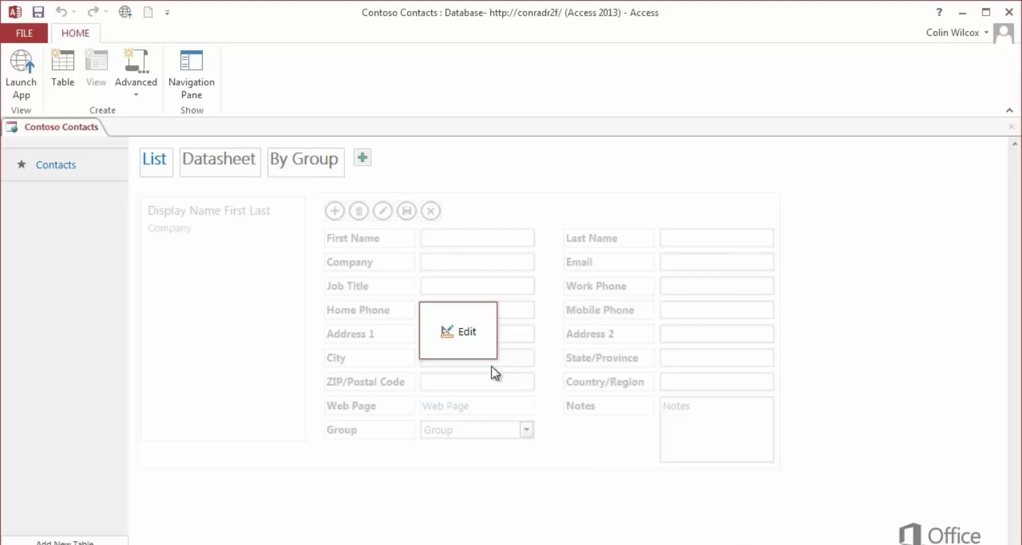
- Edit the Contacts List view, then relaunch Contoso Contacts in the browser
{"action": "left_click", "coordinate": [467, 345]}
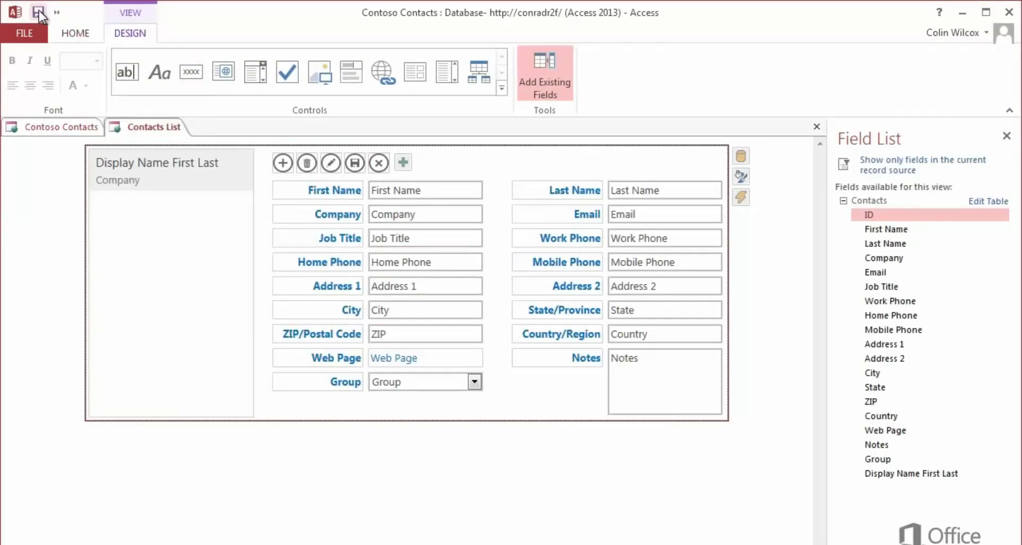
{"action": "left_click", "coordinate": [75, 33]}
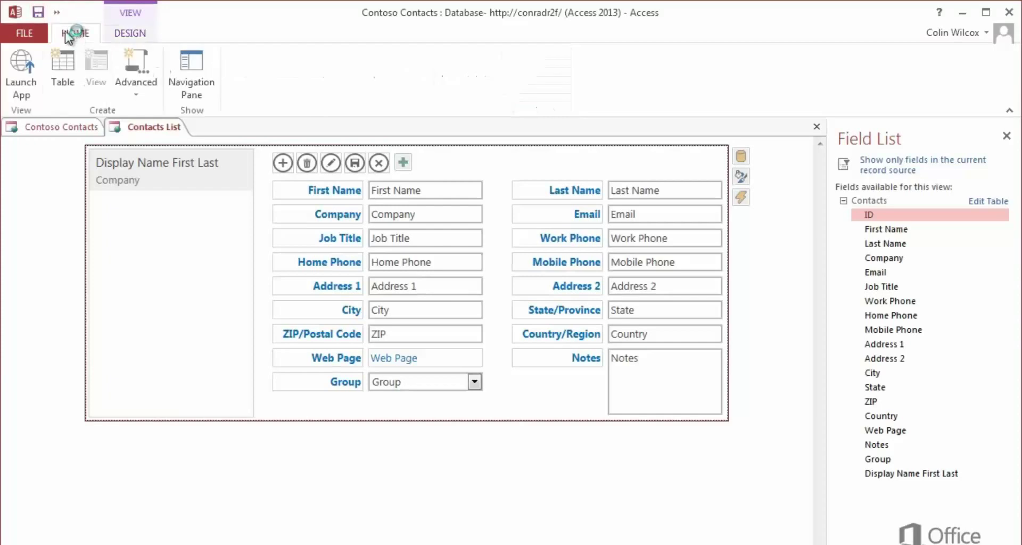
{"action": "left_click", "coordinate": [24, 83]}
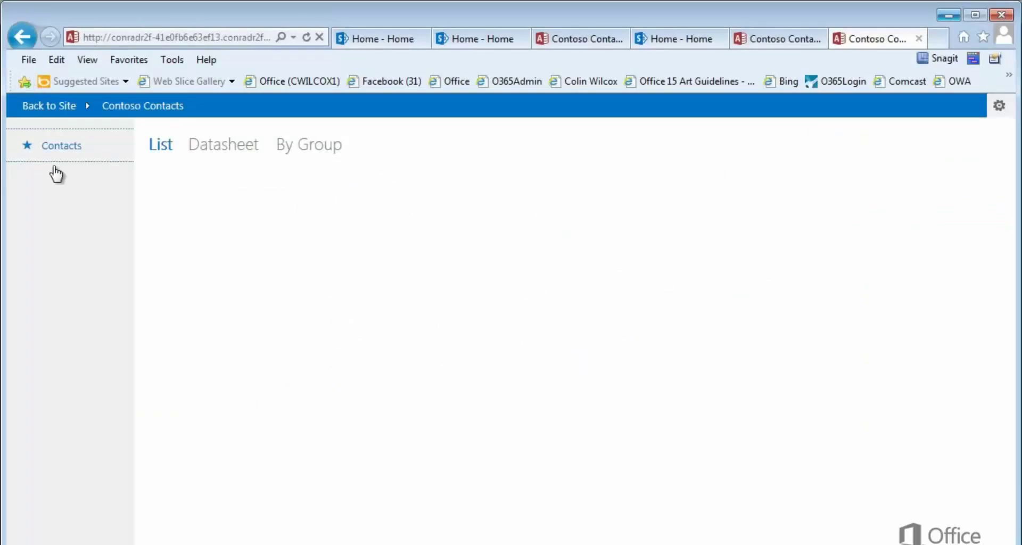